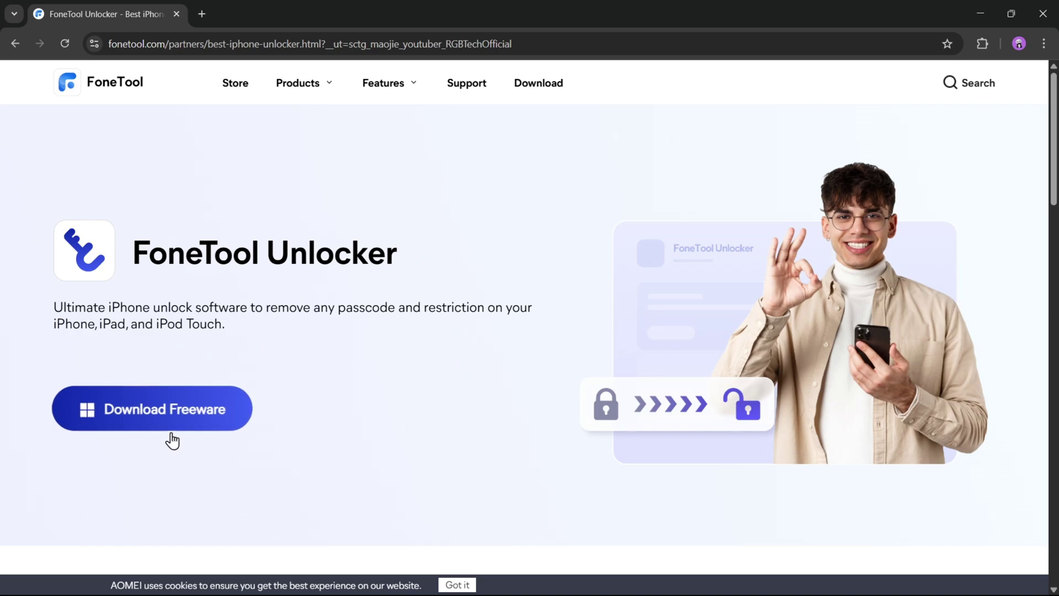
Scroll through the FoneTool Unlocker product page to review its features and the Download Freeware offer.
scroll(476, 381, down, 8)
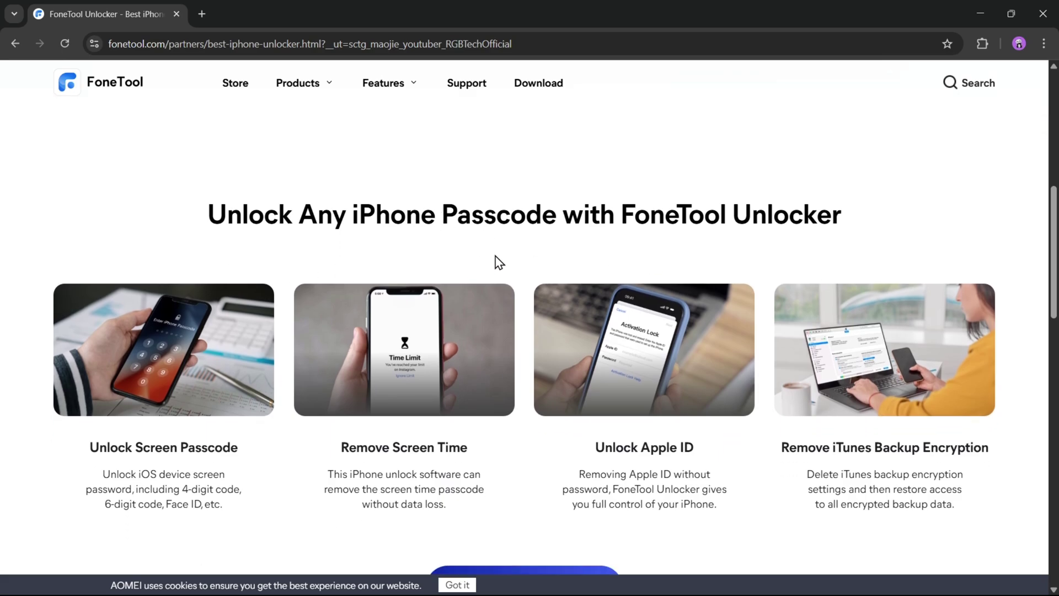
scroll(607, 244, down, 1)
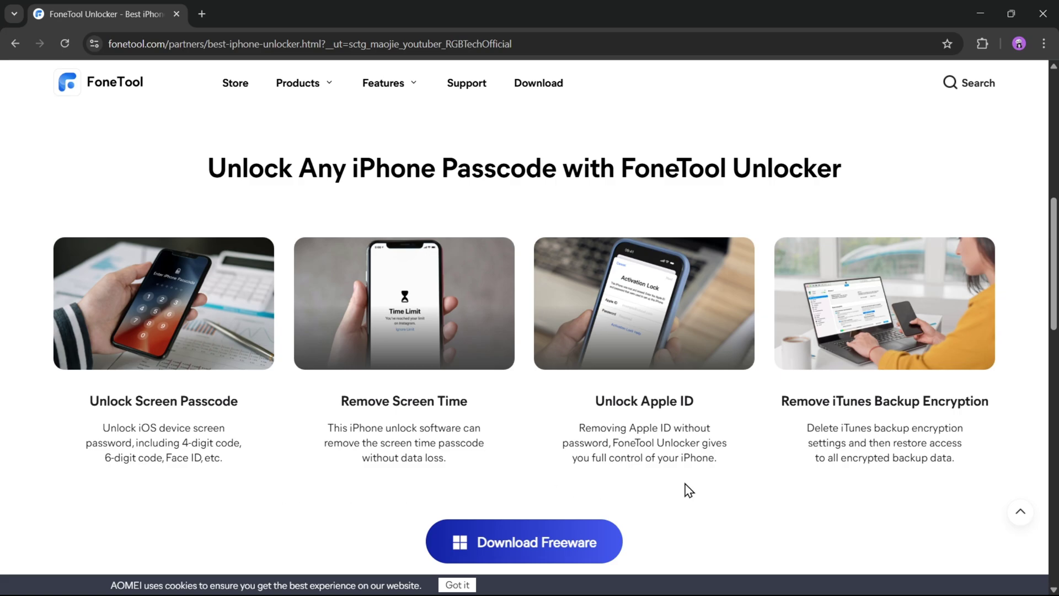
scroll(824, 472, down, 1)
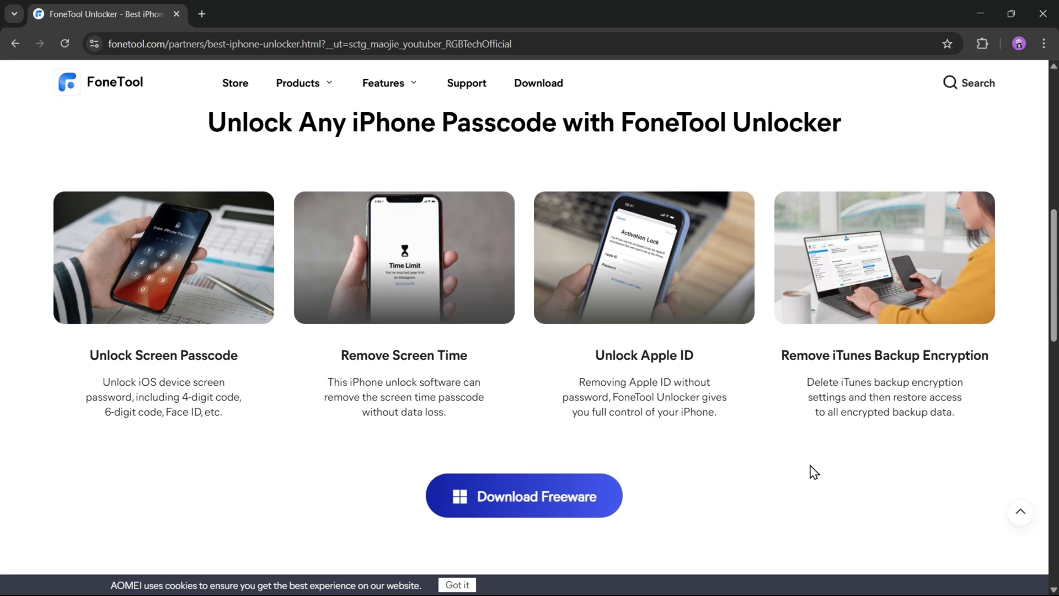
scroll(808, 472, up, 1)
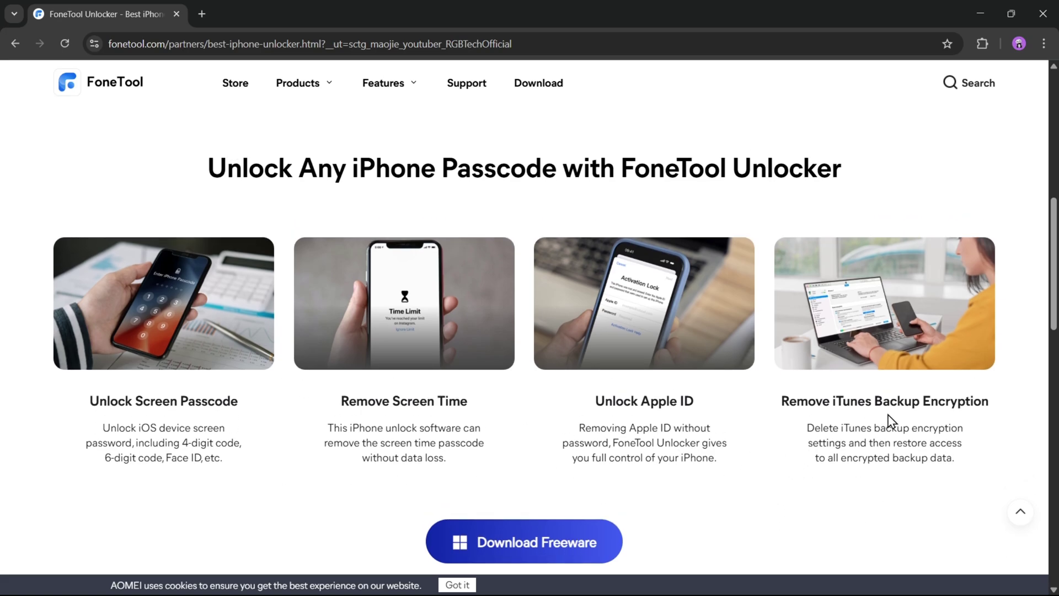
scroll(890, 422, down, 8)
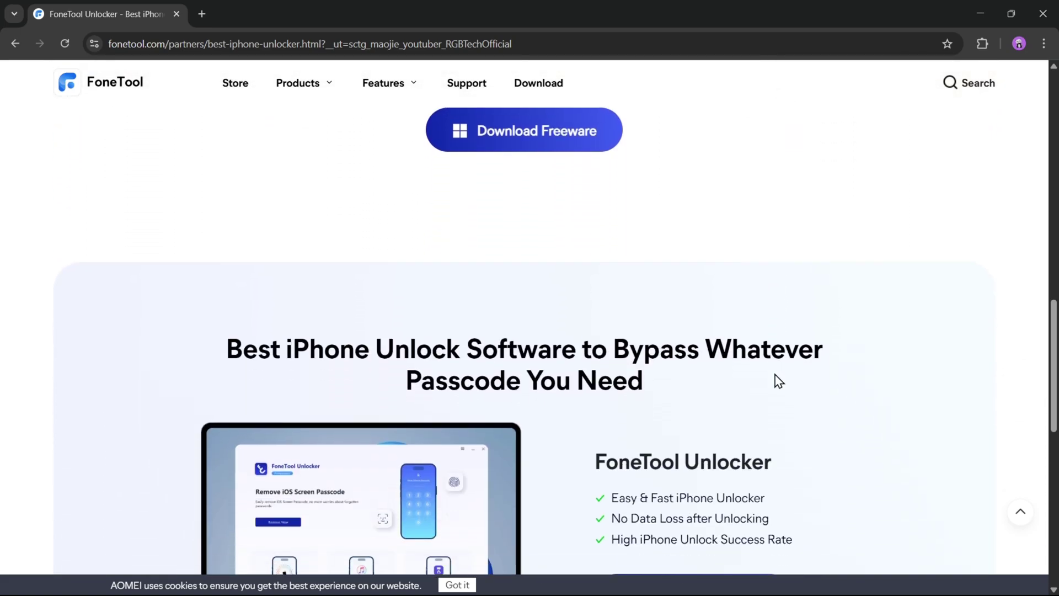
scroll(844, 377, down, 3)
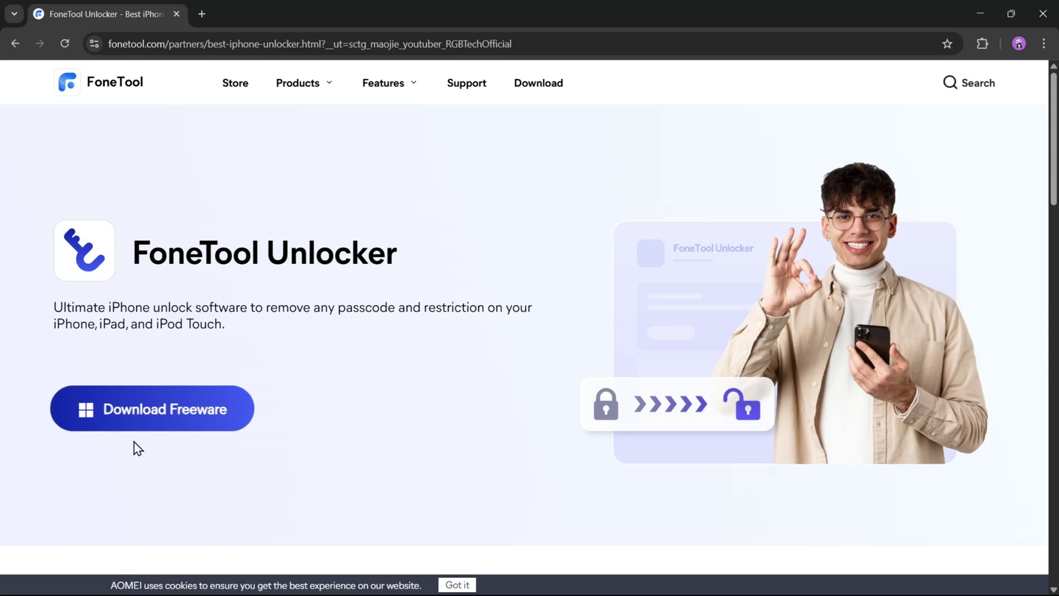
Download the FoneTool Unlocker freeware installer and run it with English as the setup language.
click(165, 428)
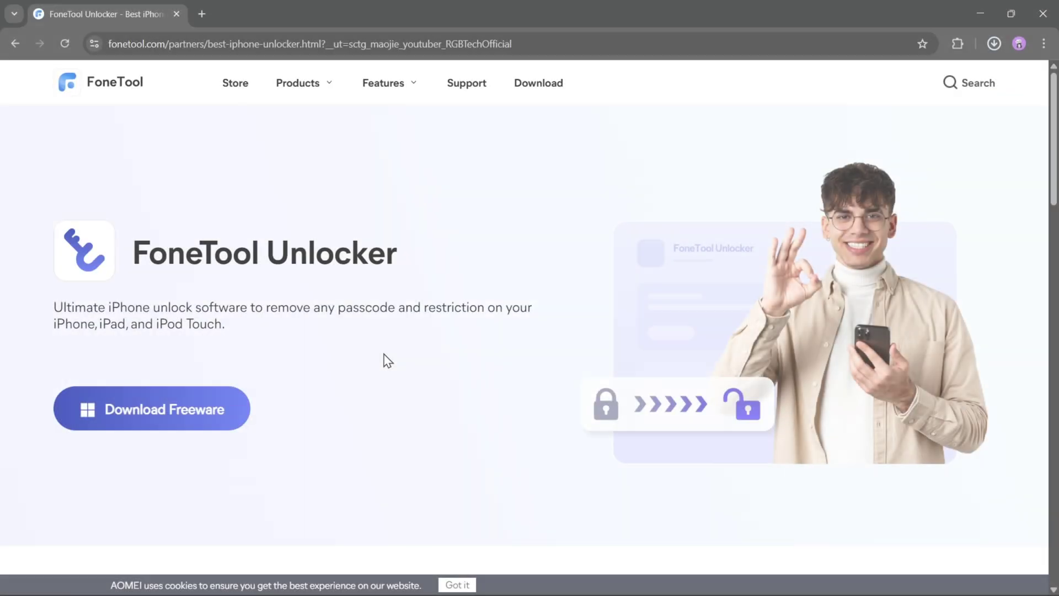
click(891, 91)
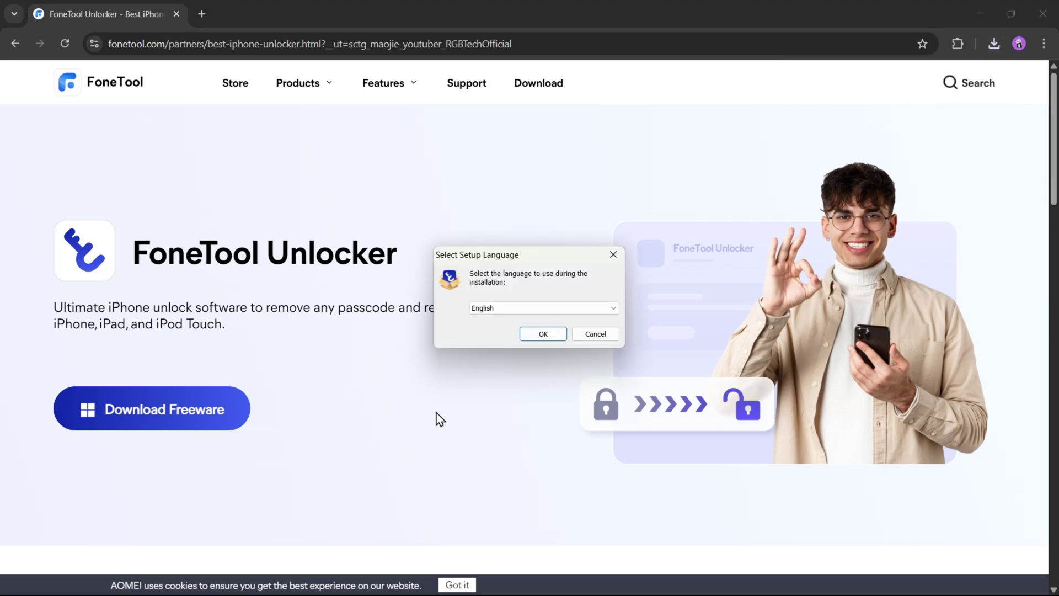
click(543, 333)
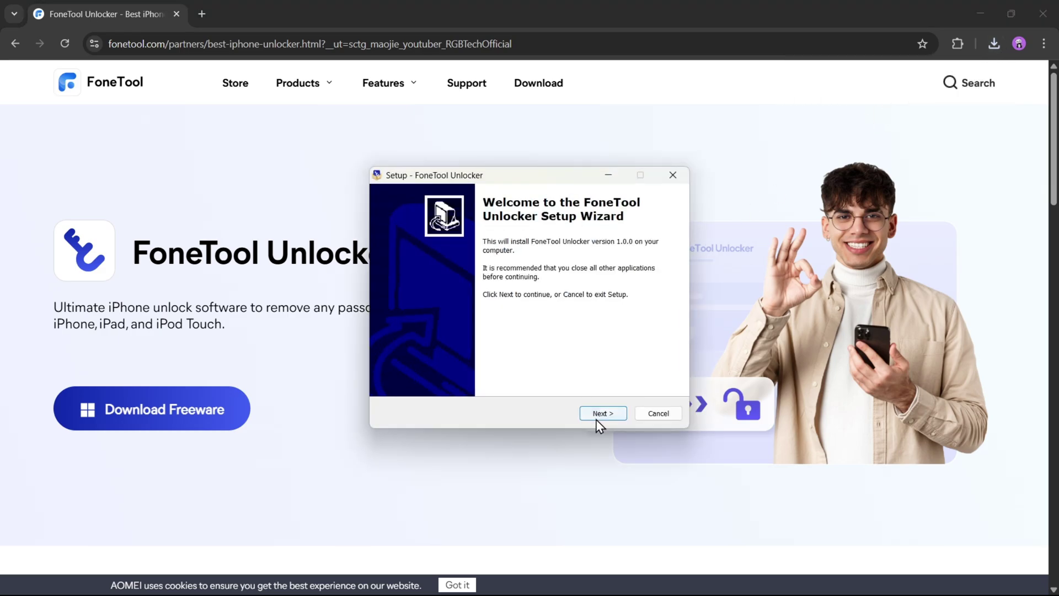
Accept the licence, keep the default location and desktop icon, install, and launch FoneTool Unlocker.
click(600, 420)
click(410, 374)
click(604, 417)
click(608, 419)
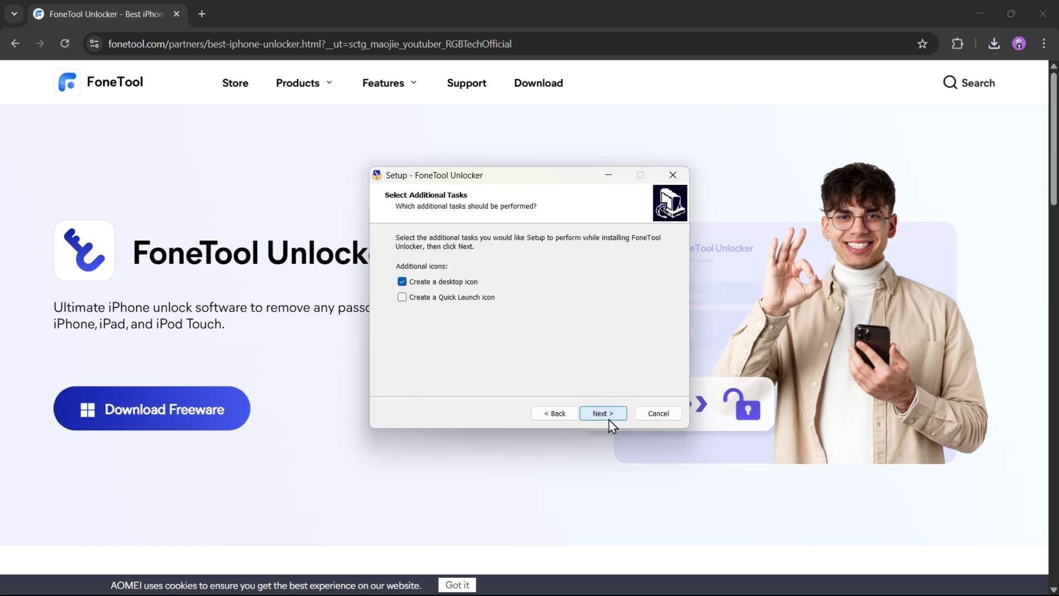
click(609, 420)
click(613, 419)
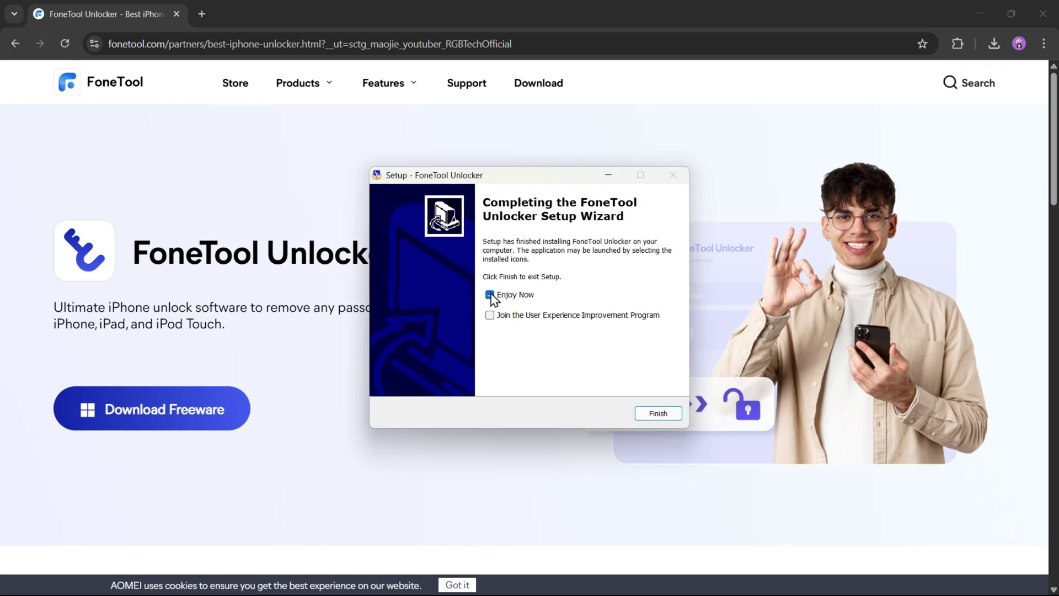
click(658, 415)
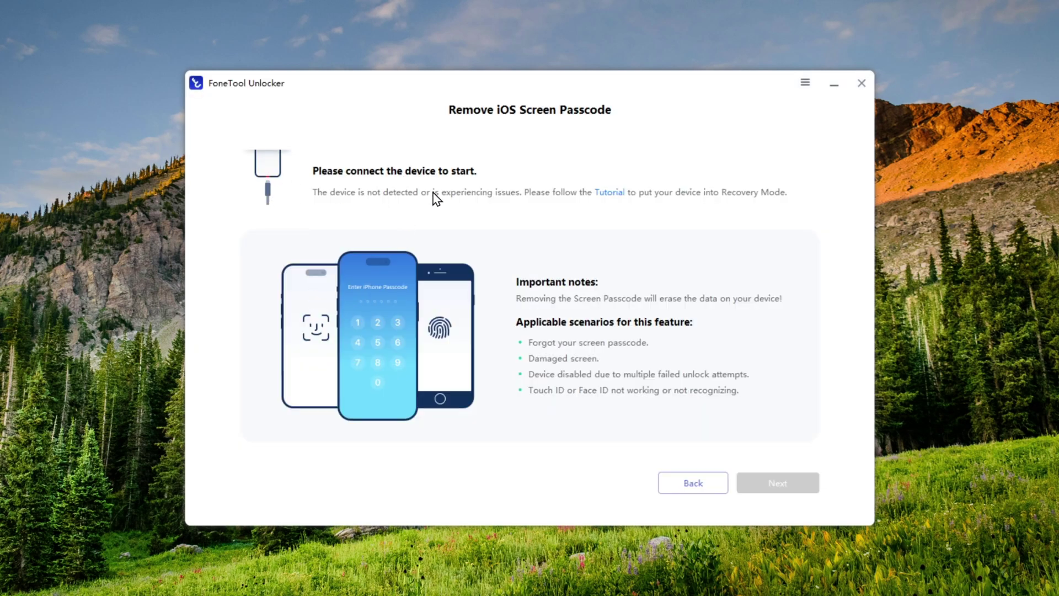
View the recovery-mode tutorial for iPhone 7/7 Plus, iPhone 6 and earlier, and iPad, ending on iPhone.
click(606, 193)
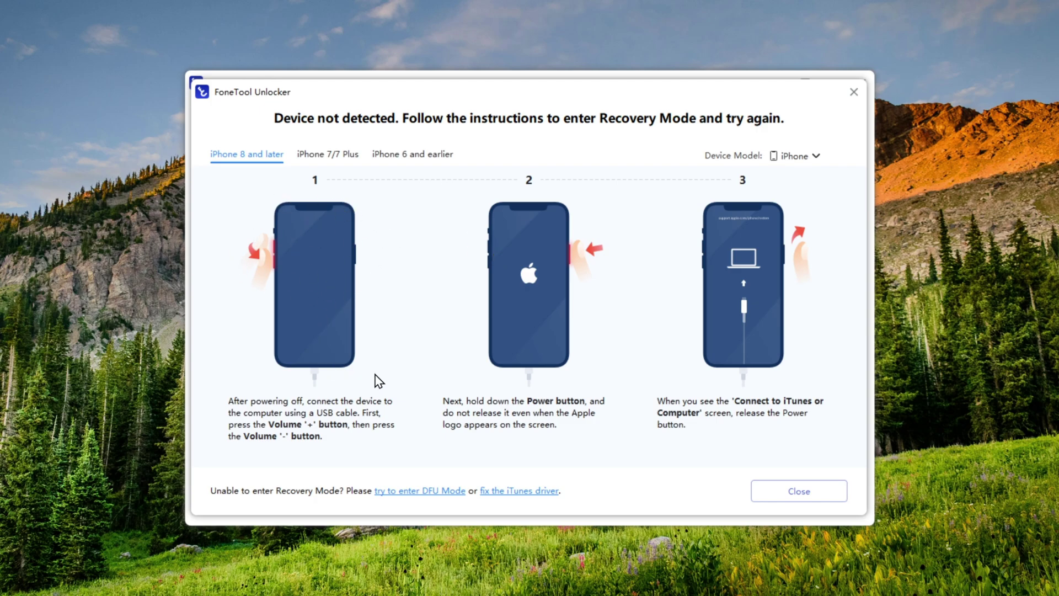
click(336, 156)
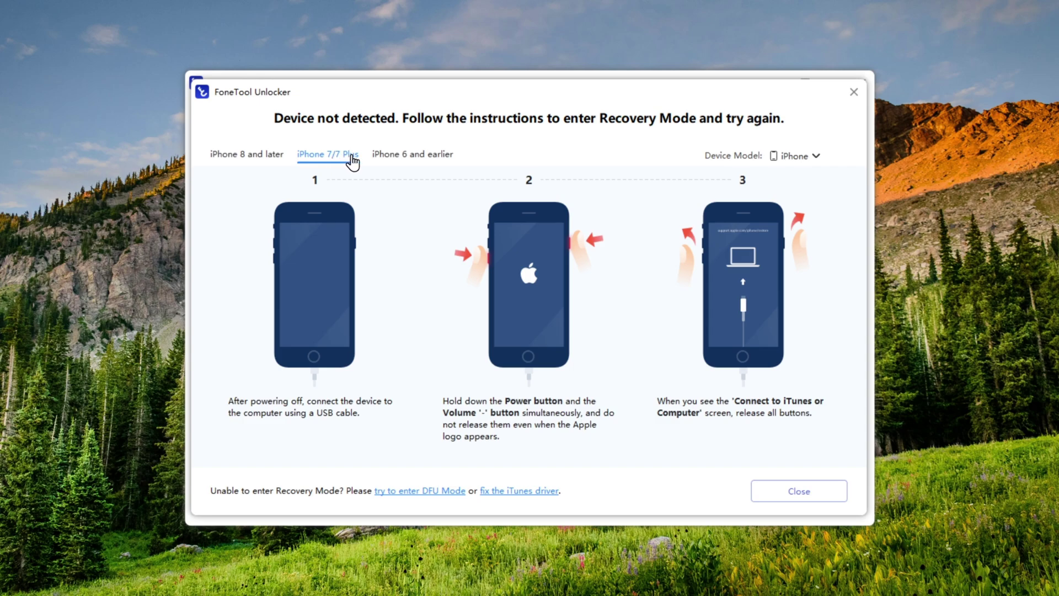
click(419, 156)
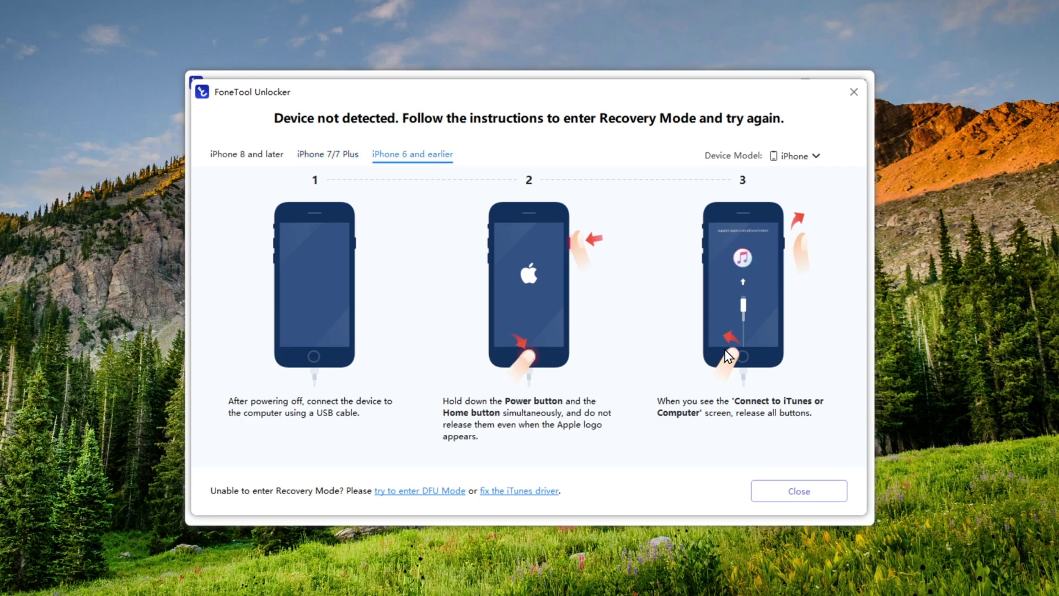
click(794, 156)
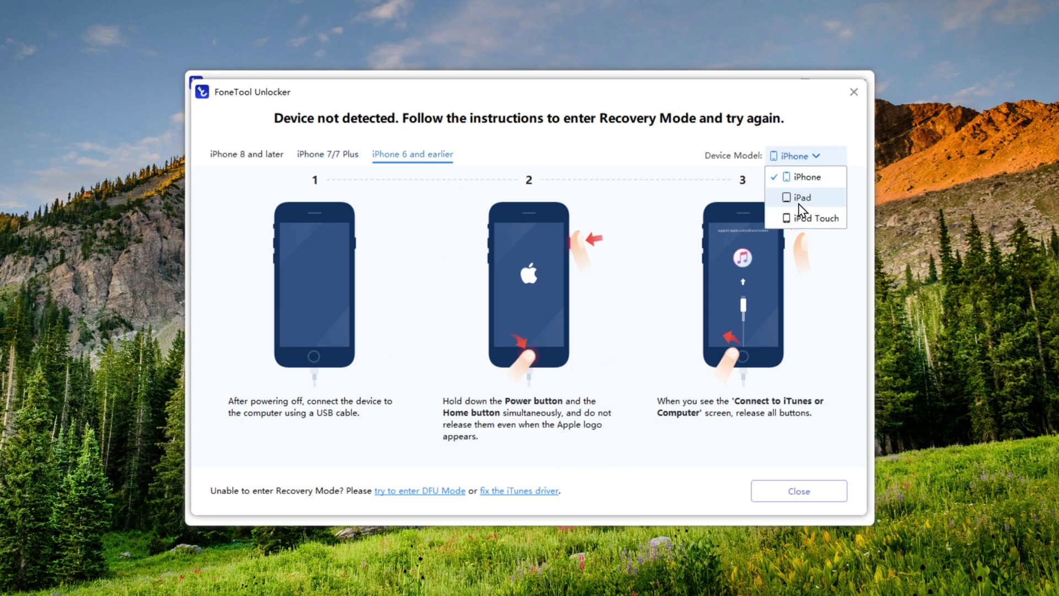
click(801, 198)
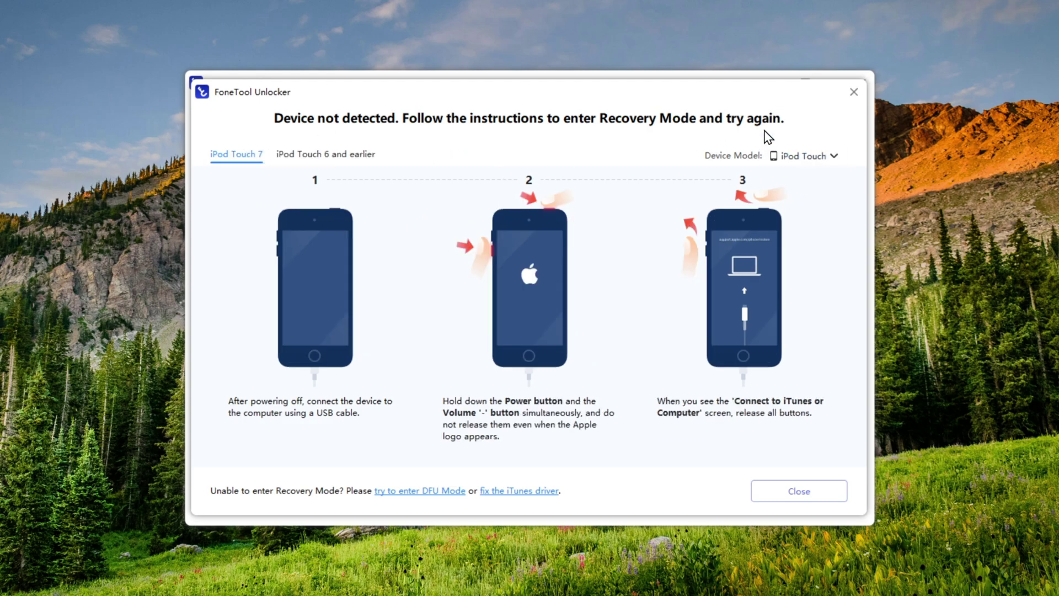
click(782, 159)
click(794, 173)
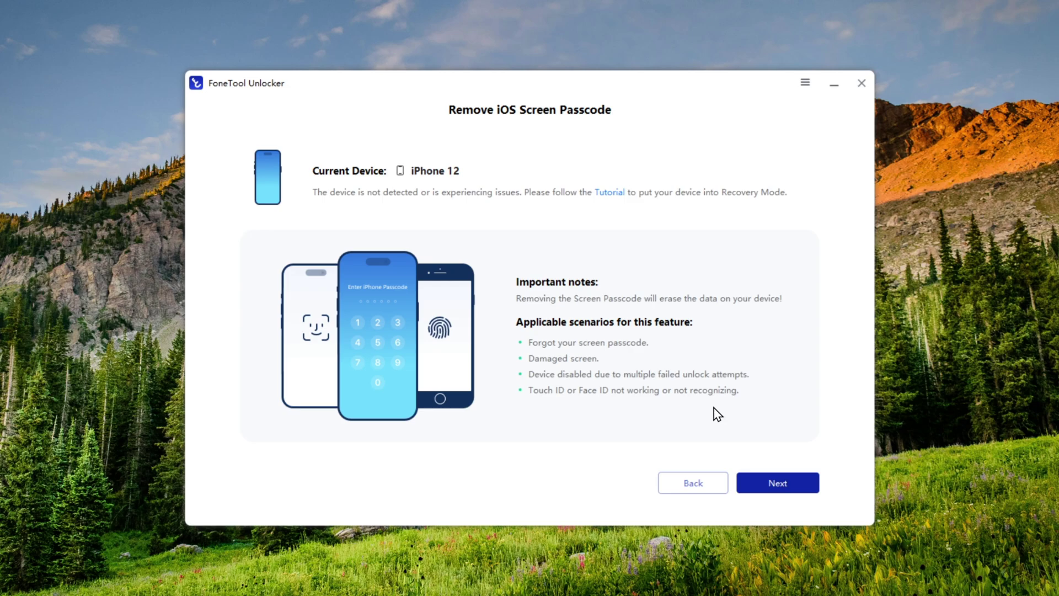
Continue to the firmware page and choose firmware version 18.3.1 instead of 18.4beta2.
click(785, 493)
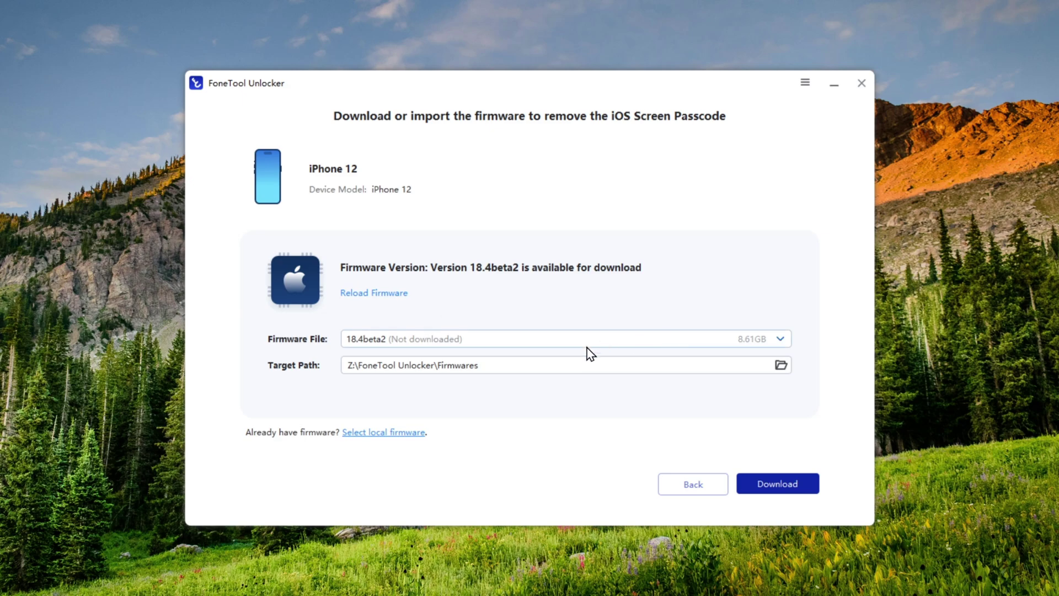
click(713, 341)
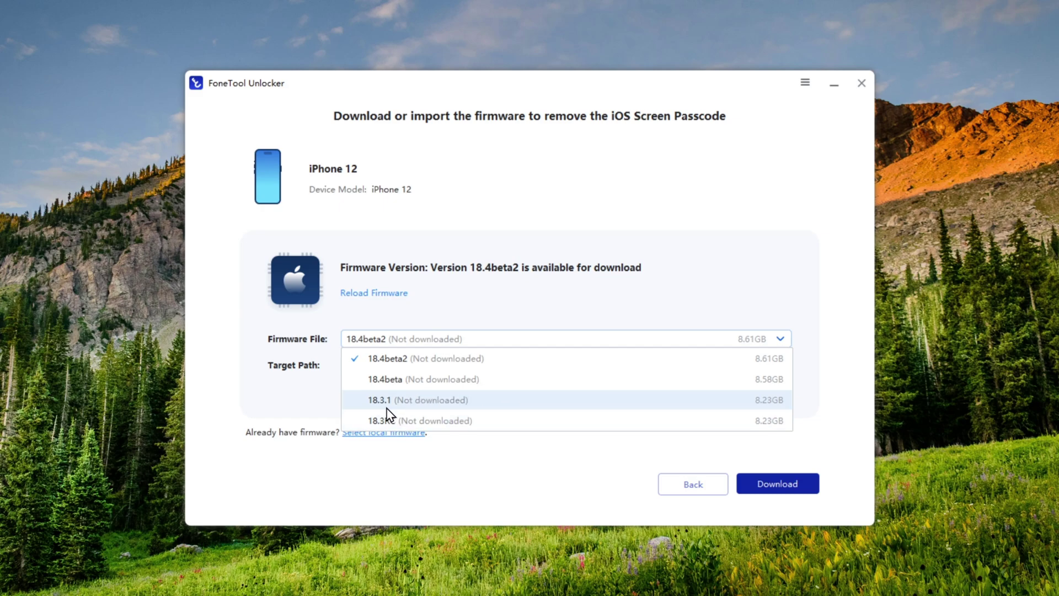
click(420, 406)
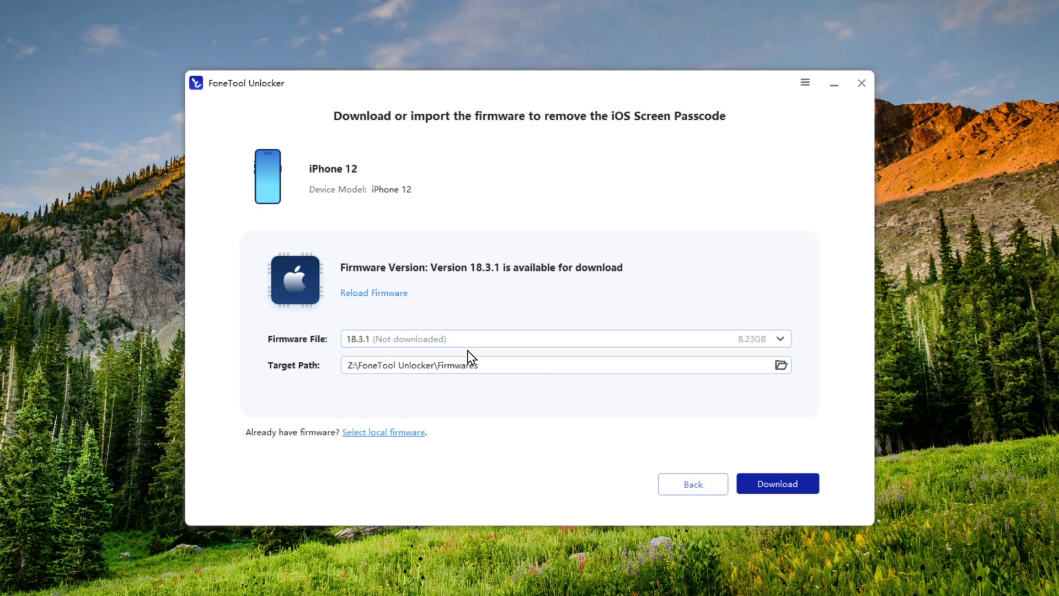
On ipsw.me, browse iPhone models and open the iPhone 12 firmware list showing signed iOS 18.3.1.
click(396, 437)
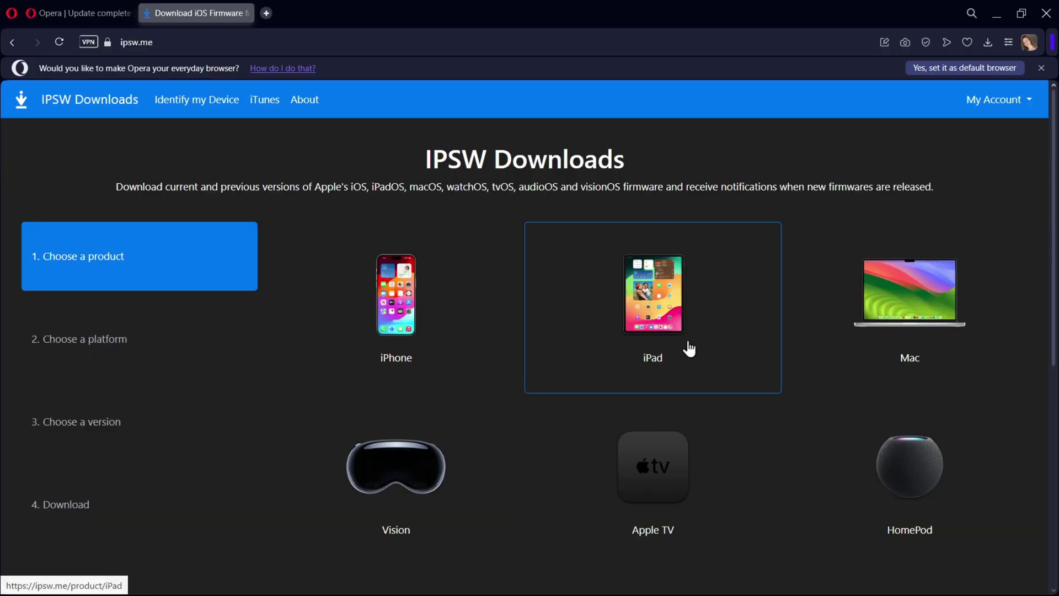
scroll(627, 425, down, 5)
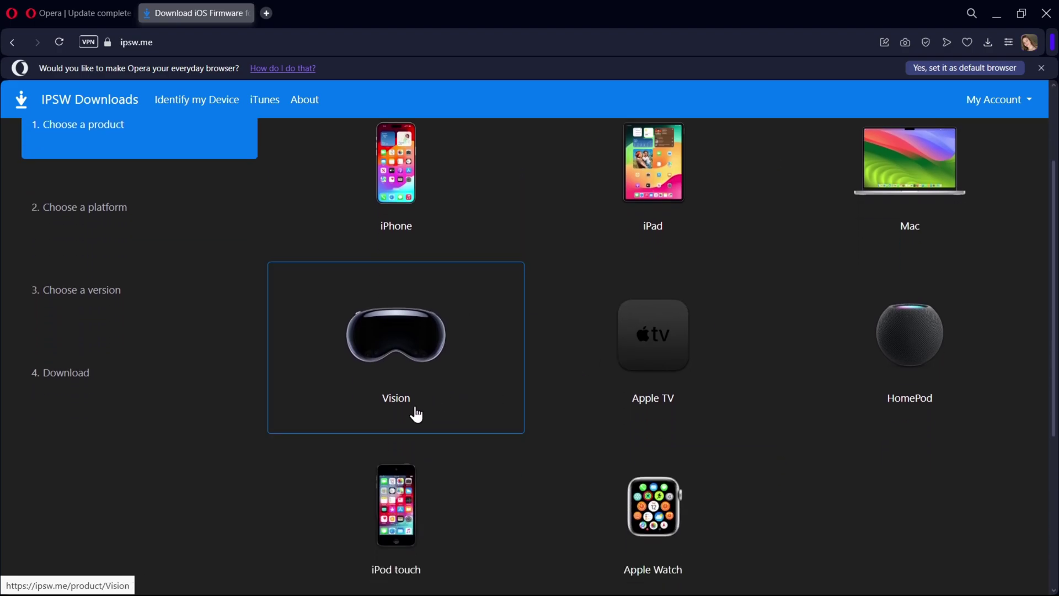
scroll(709, 409, up, 6)
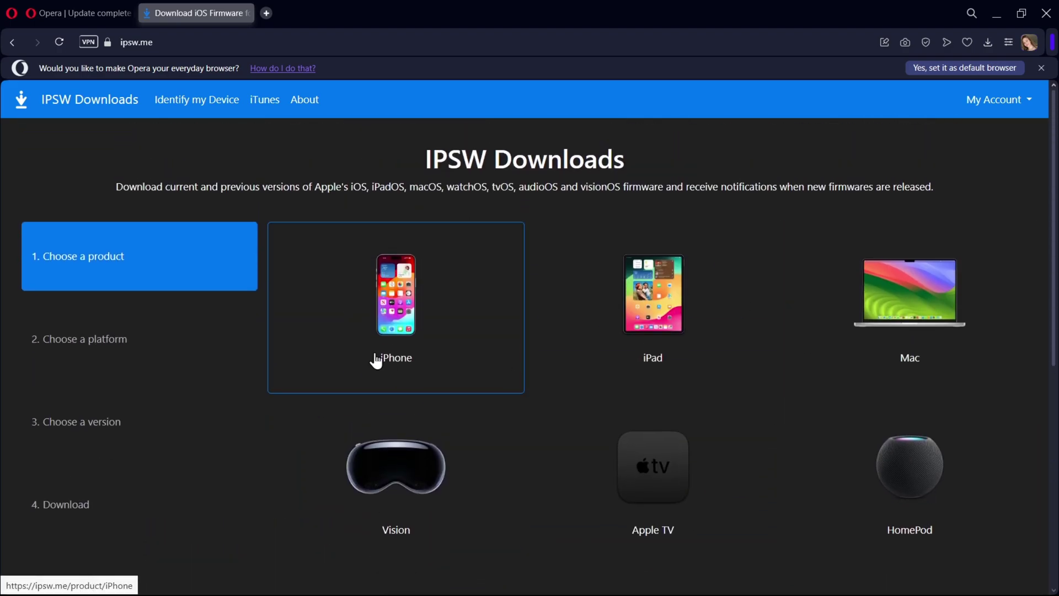
click(412, 357)
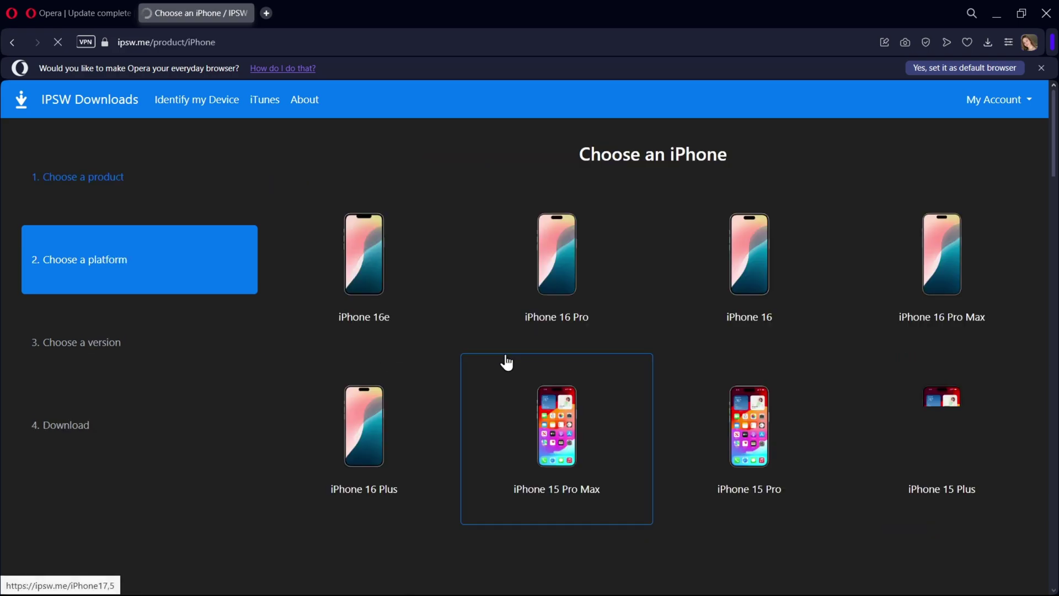
scroll(701, 313, down, 5)
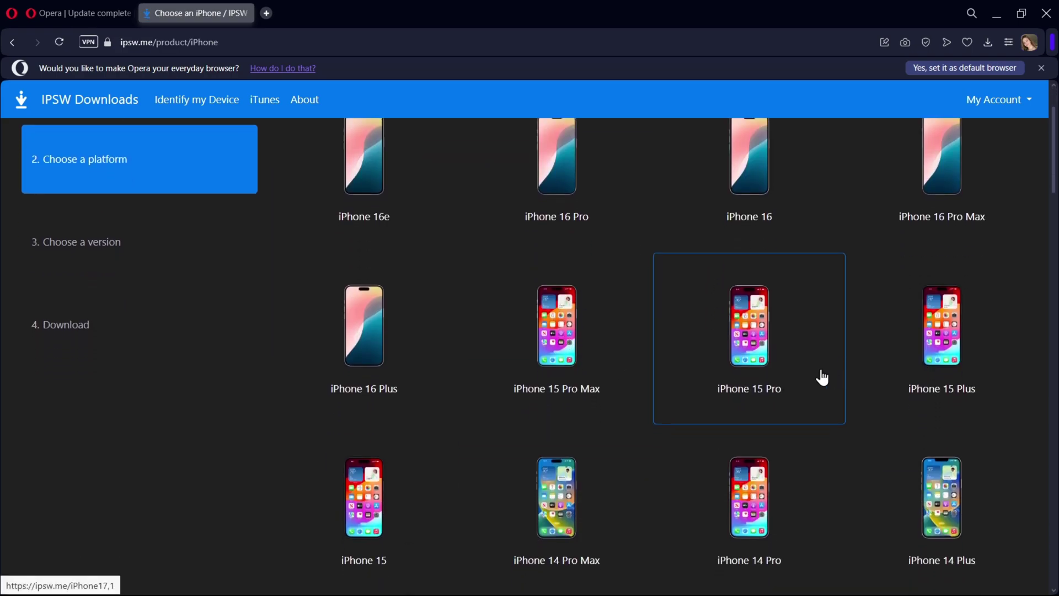
scroll(836, 441, down, 6)
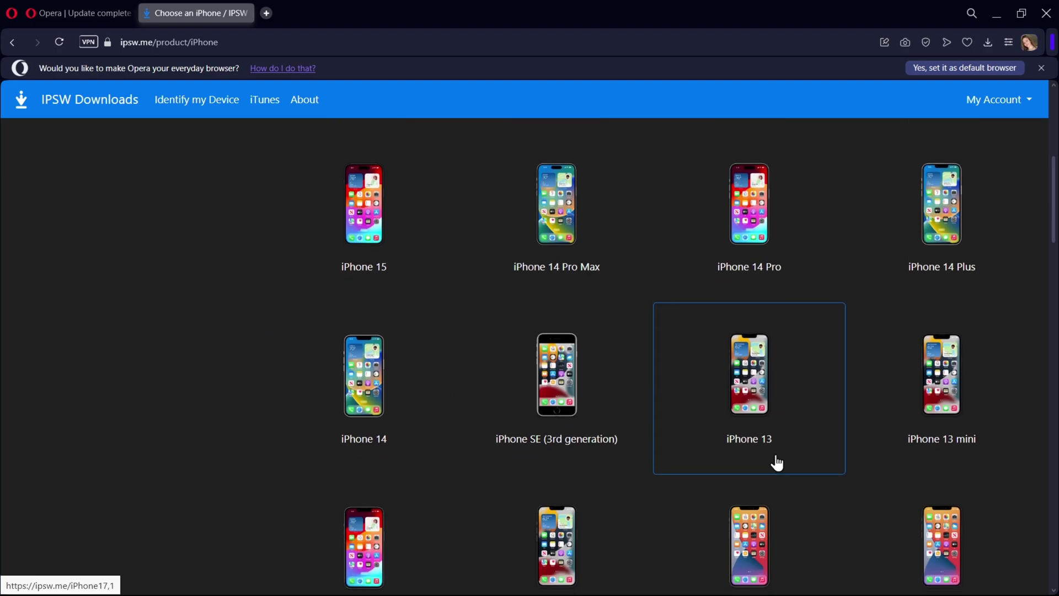
scroll(511, 438, down, 3)
click(562, 368)
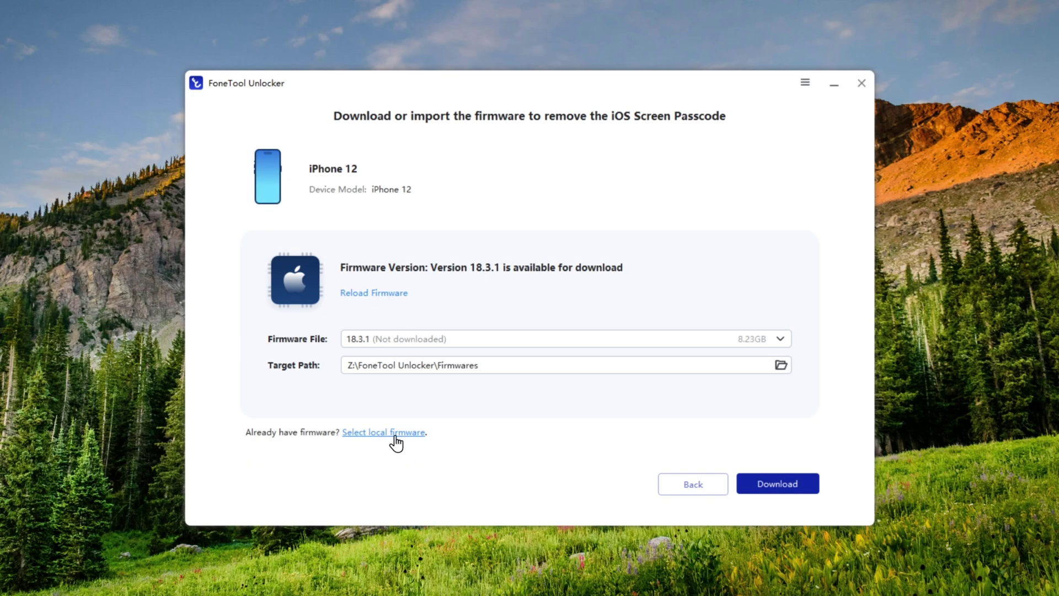
Load the local iPhone13,2 18.3.1 Restore IPSW file and start removing the screen passcode.
click(402, 432)
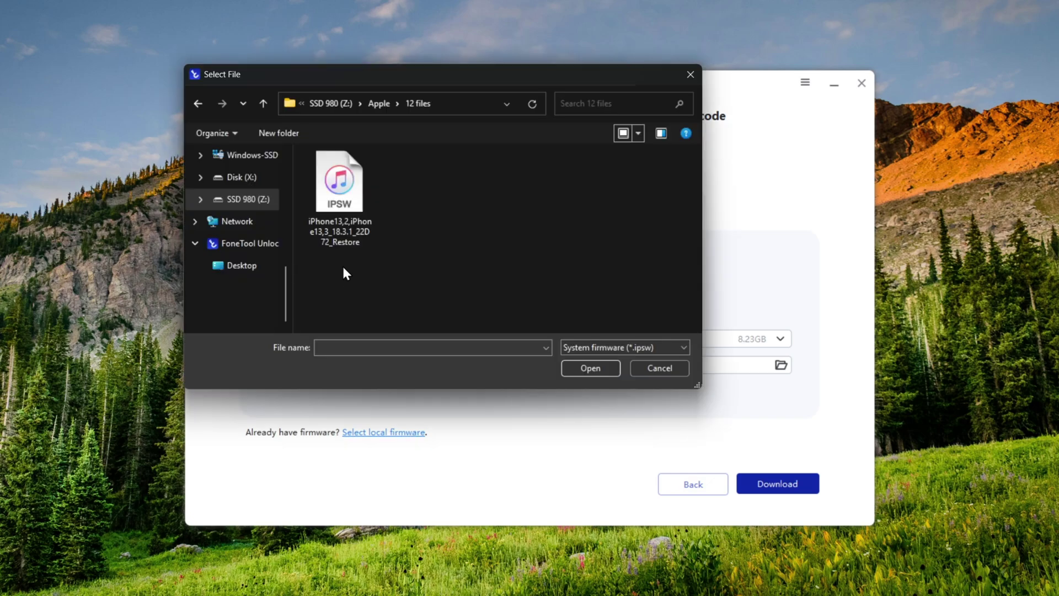
click(338, 202)
double_click(338, 202)
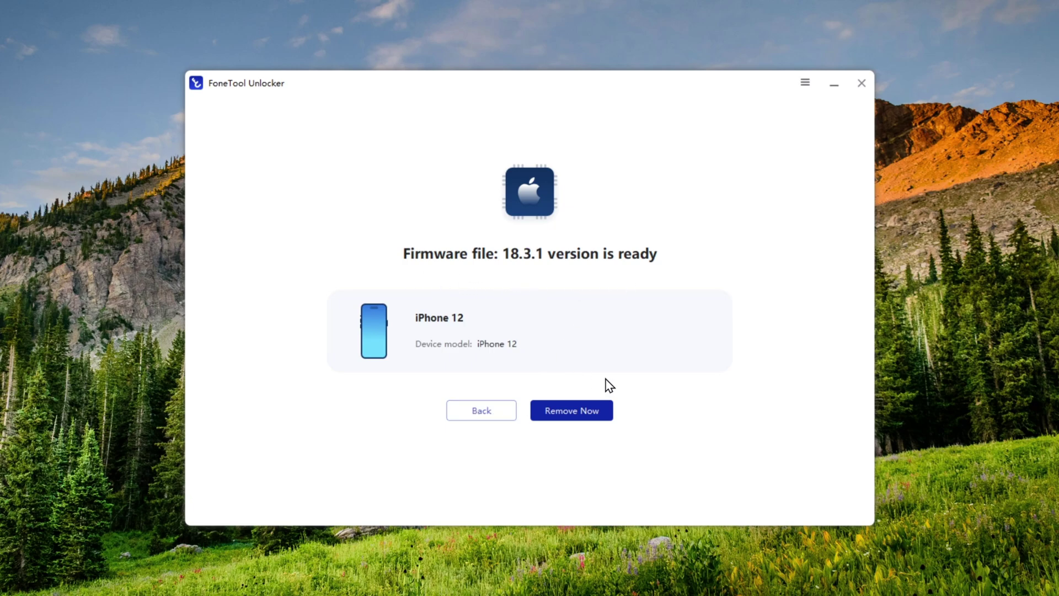
click(572, 423)
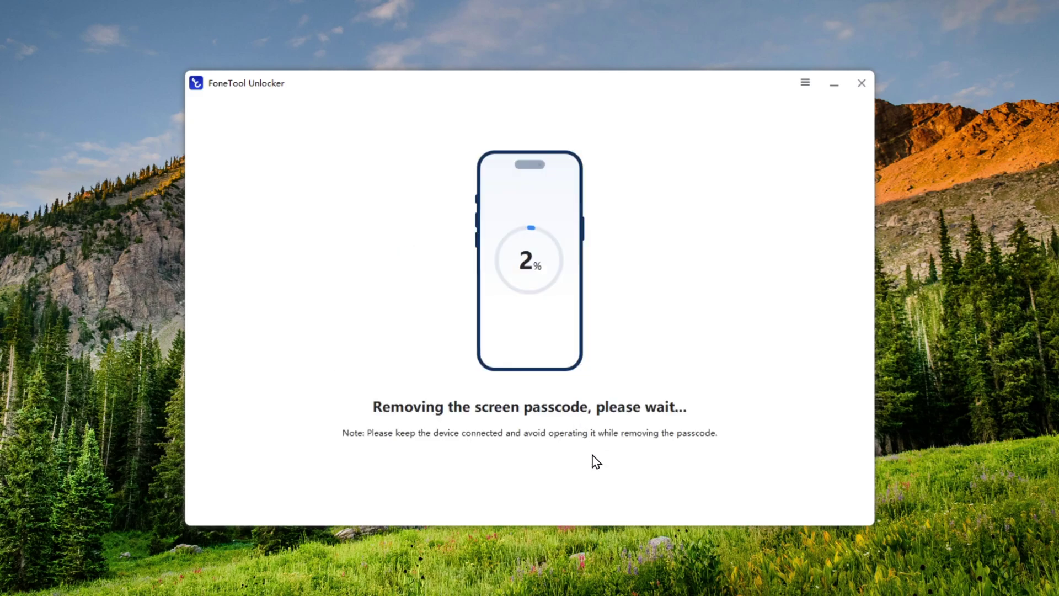
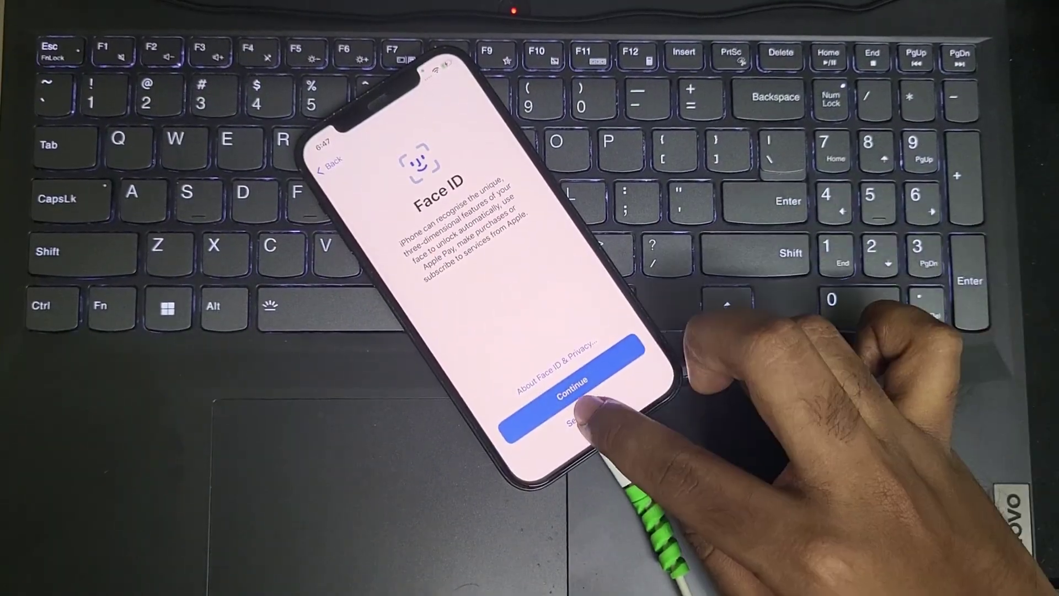
Skip Face ID with Set Up Later, then enter a new six-digit passcode on the keypad.
click(579, 418)
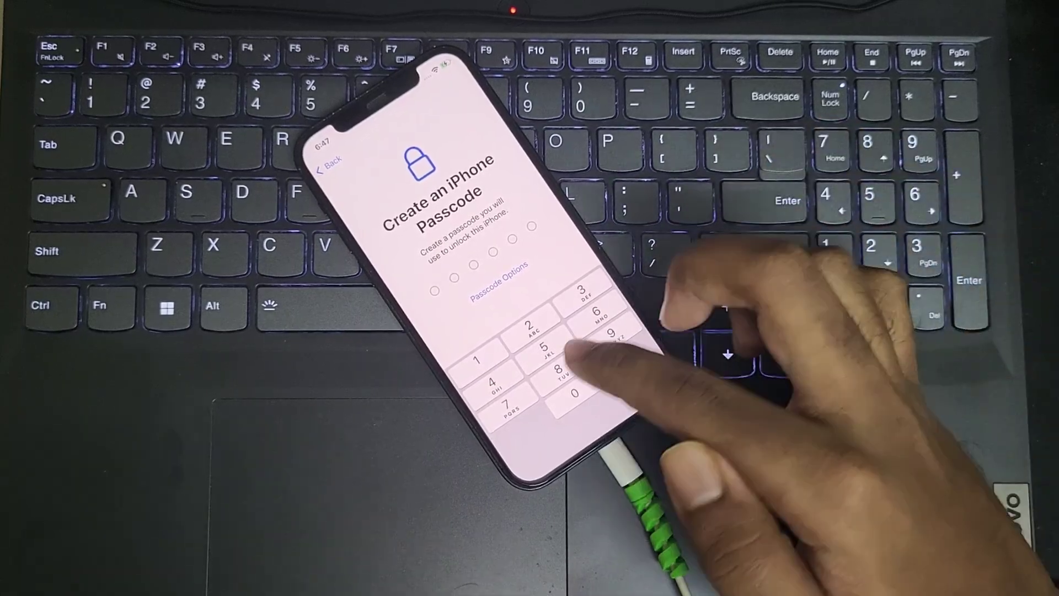
text(888888)
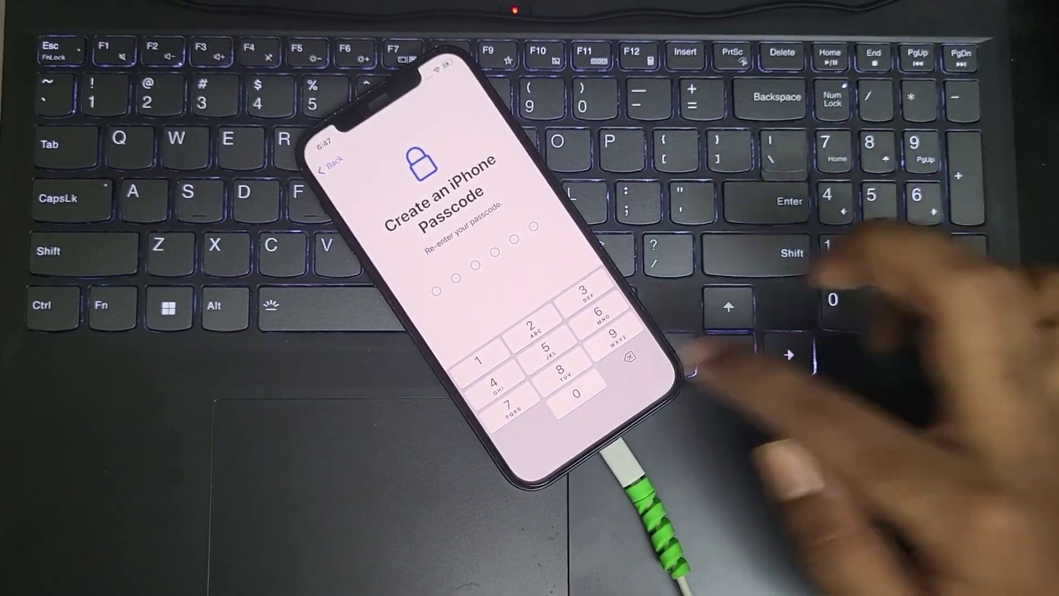
text(888888)
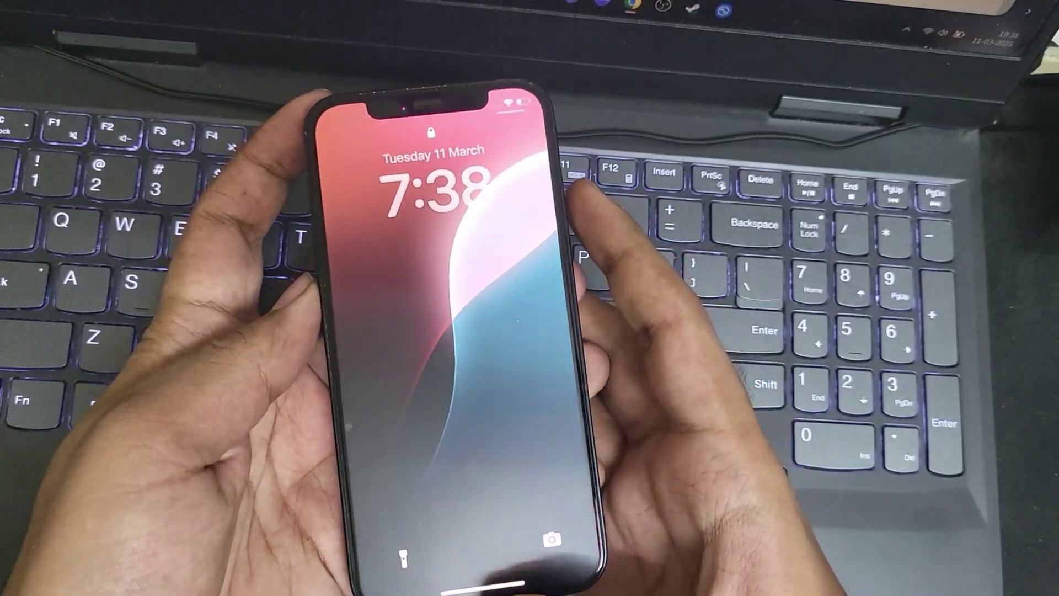
Unlock the iPhone with the new passcode and open Settings to check it responds.
text(888888)
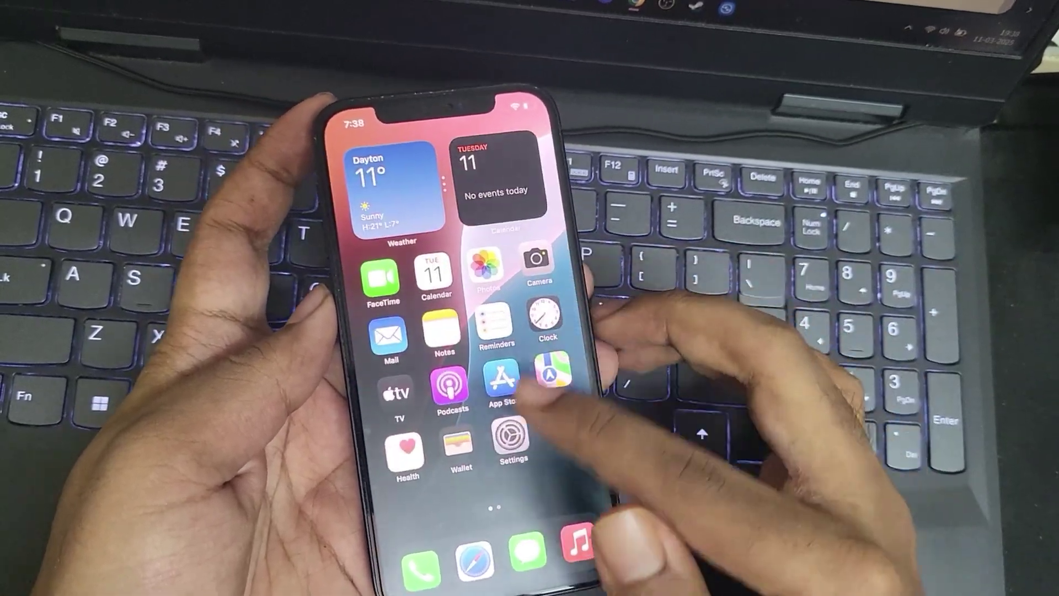
click(499, 434)
scroll(475, 386, down, 10)
scroll(475, 386, up, 10)
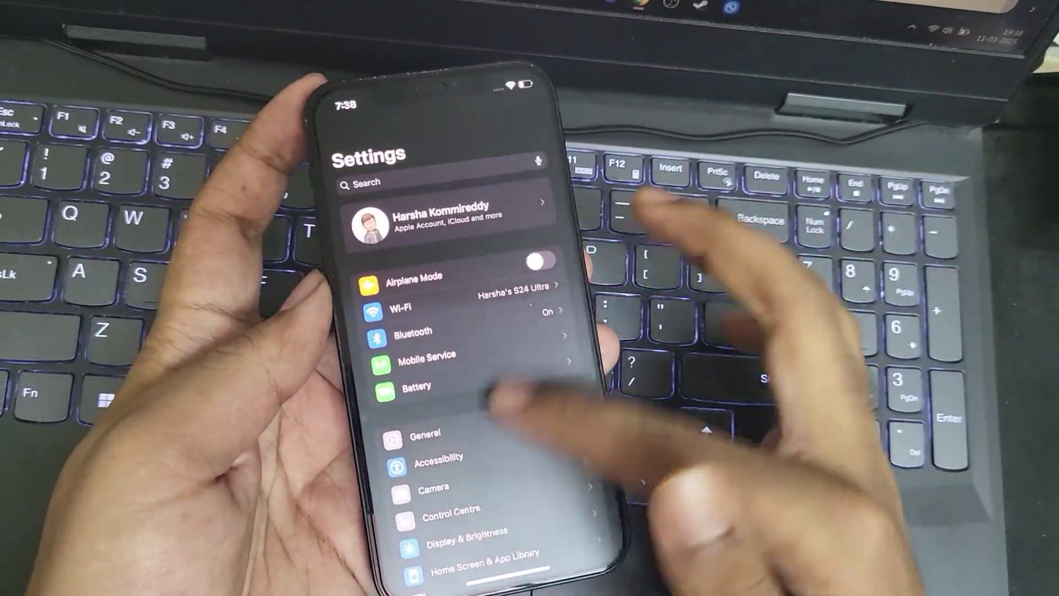
scroll(475, 386, down, 10)
Close Settings, swipe to the Today widget view, then return to the home screen.
drag(486, 585, 485, 413)
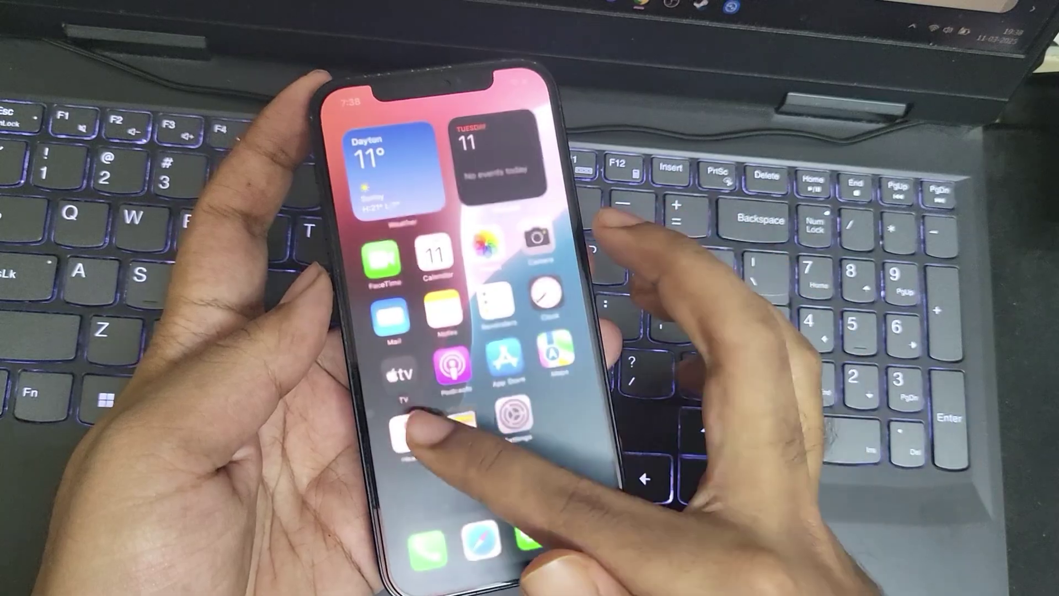
mouse_move(386, 330)
mouse_down()
mouse_move(552, 331)
mouse_move(386, 330)
mouse_up()
drag(552, 331, 386, 331)
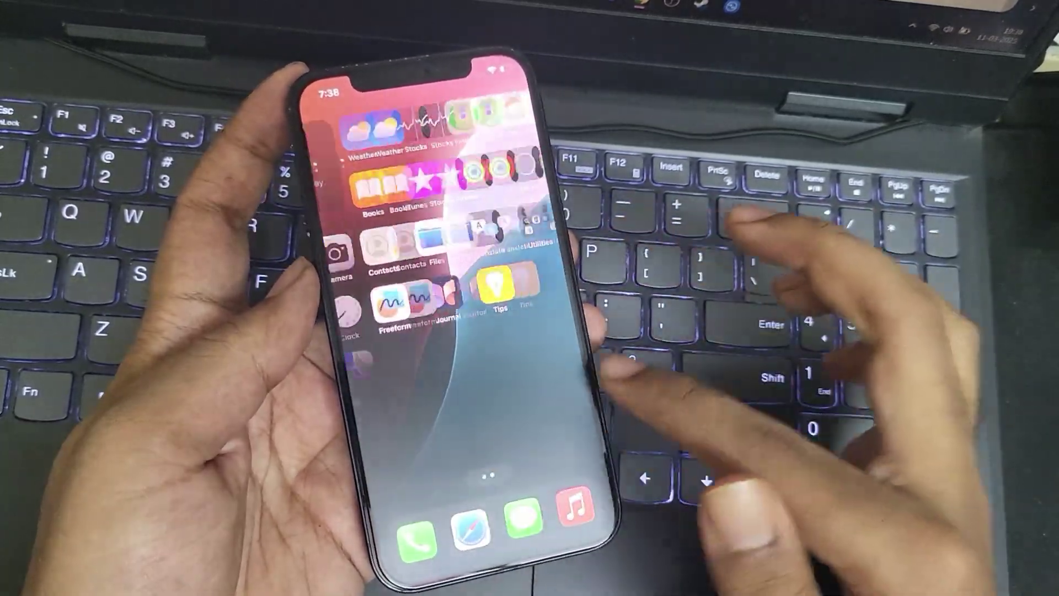